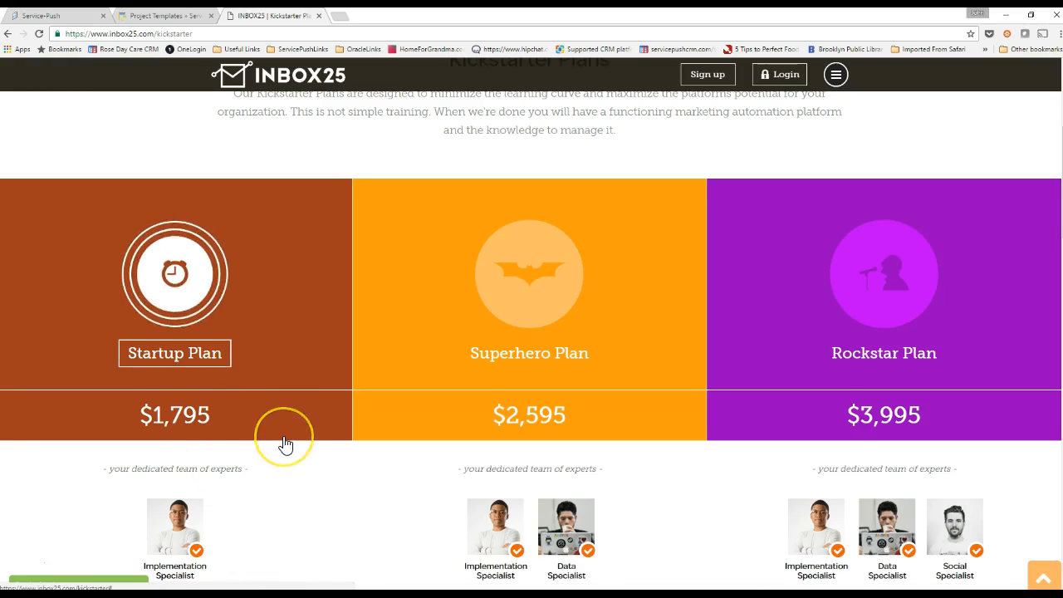
# Switch from the Kickstarter plans page to Project Templates and open the details of the Inbox25 Kickstarter Startup Plan template
pyautogui.scroll(-1, 279, 445)
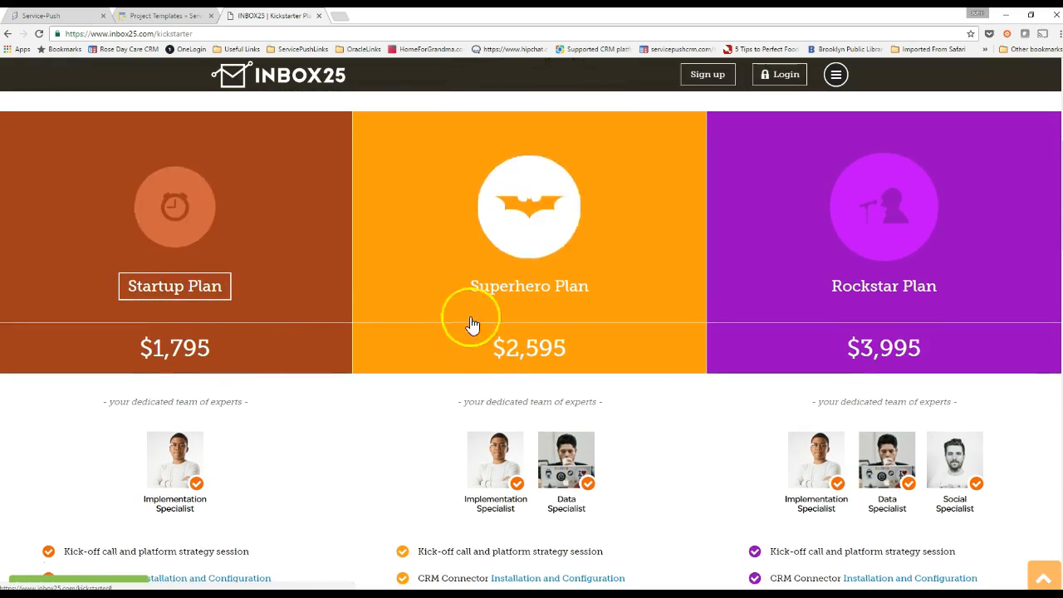
pyautogui.click(176, 18)
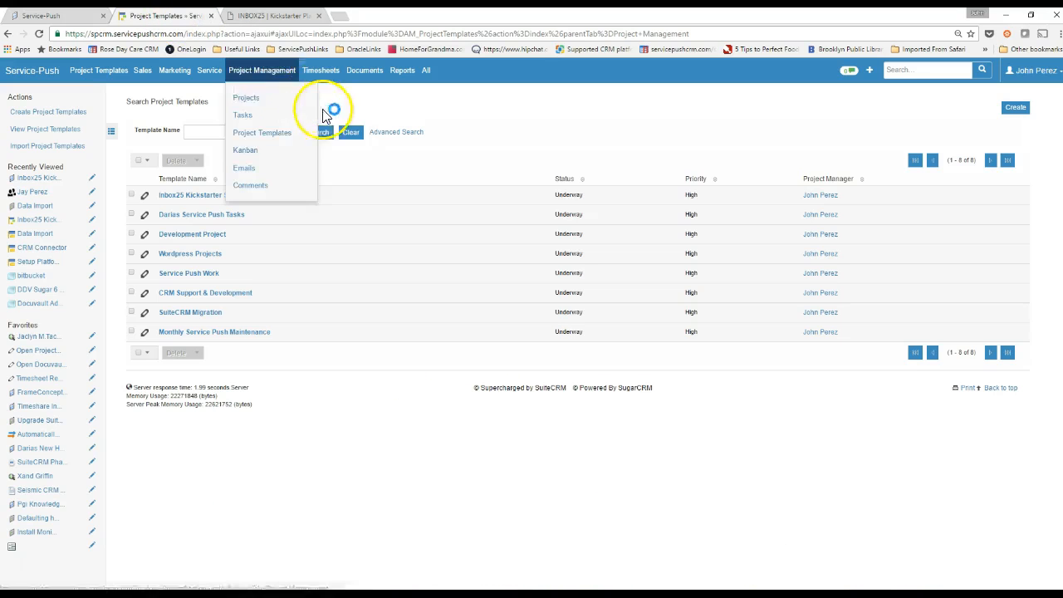
pyautogui.click(112, 131)
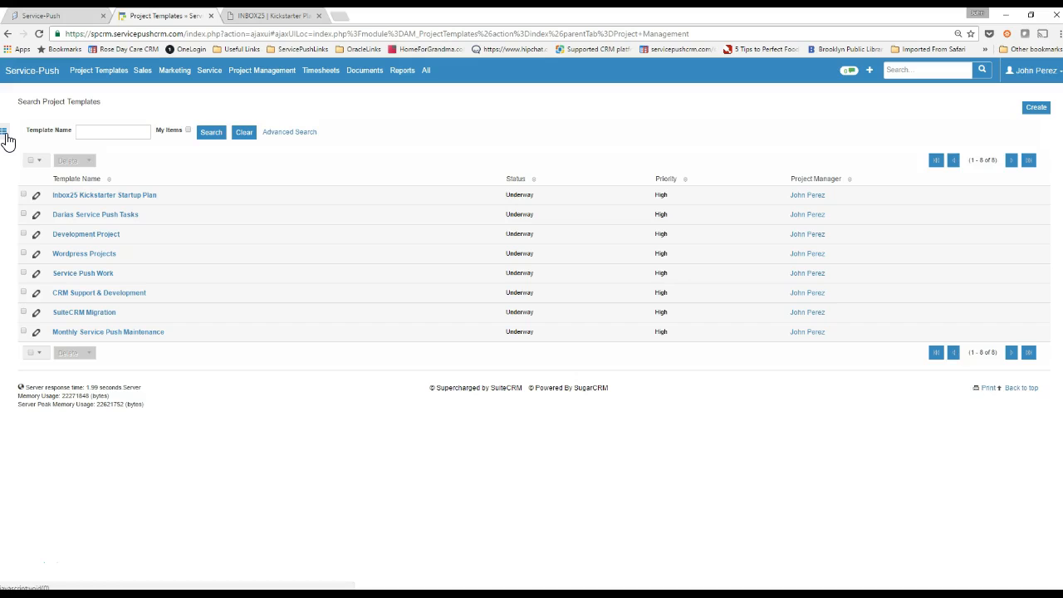
pyautogui.moveTo(260, 71)
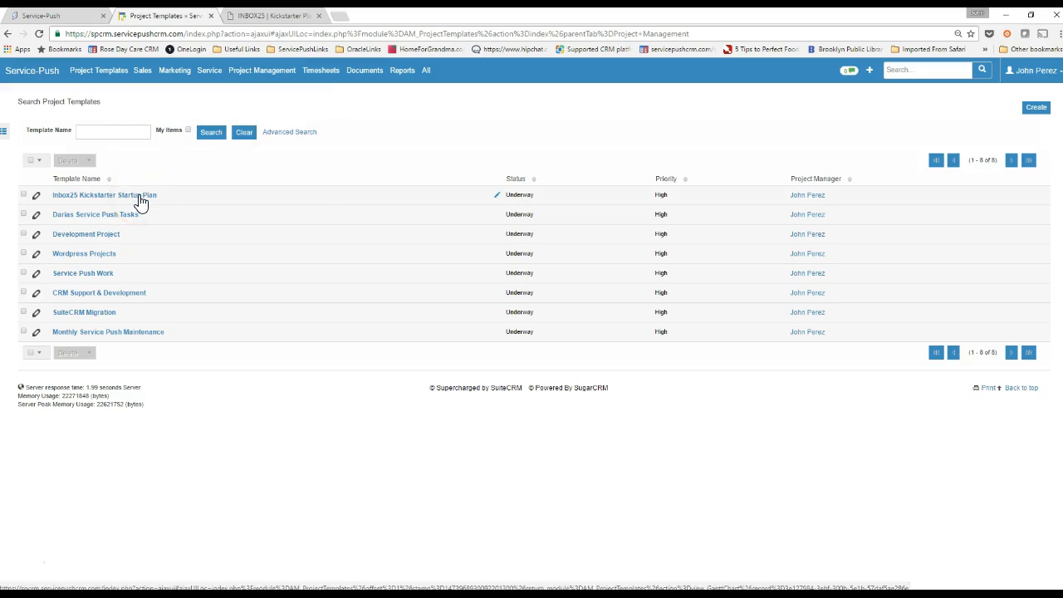
pyautogui.click(147, 196)
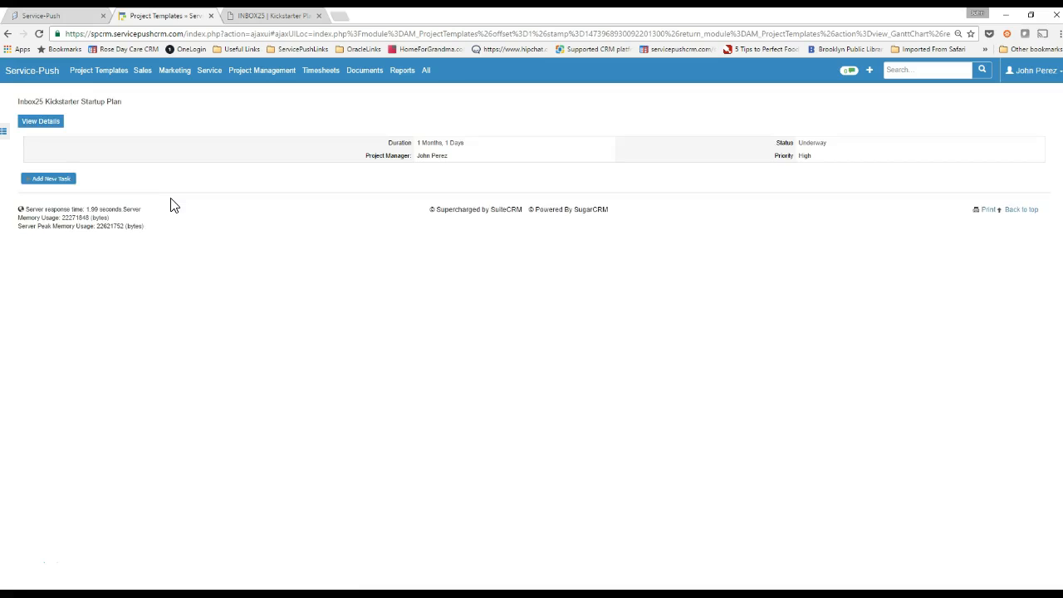
pyautogui.click(37, 123)
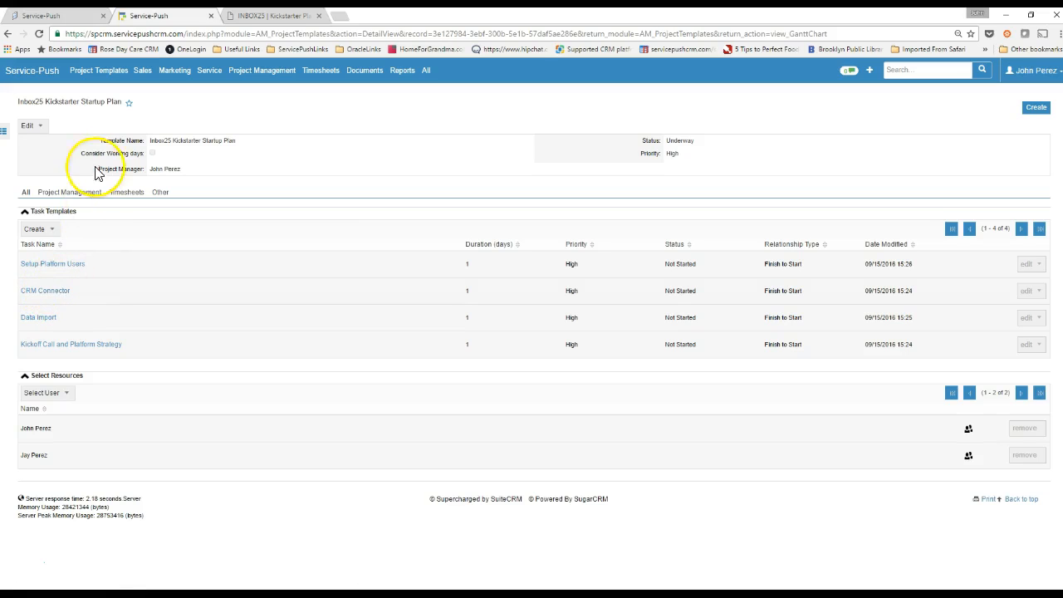
# Start a project from this template named Inbox 25 Startup Plan (Account ABC) with the start date 09/15/2016
pyautogui.click(45, 134)
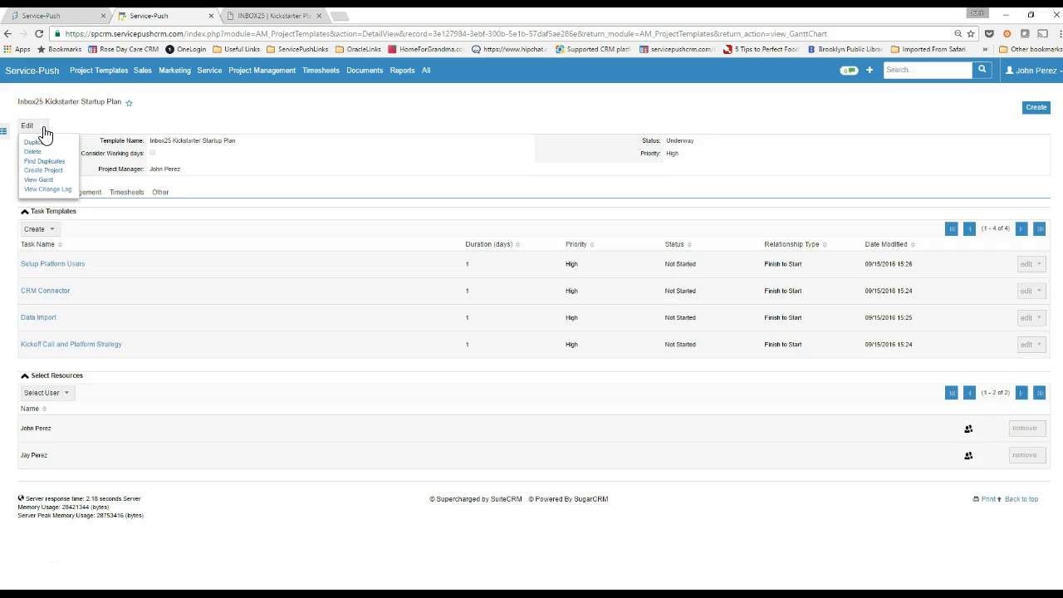
pyautogui.click(48, 170)
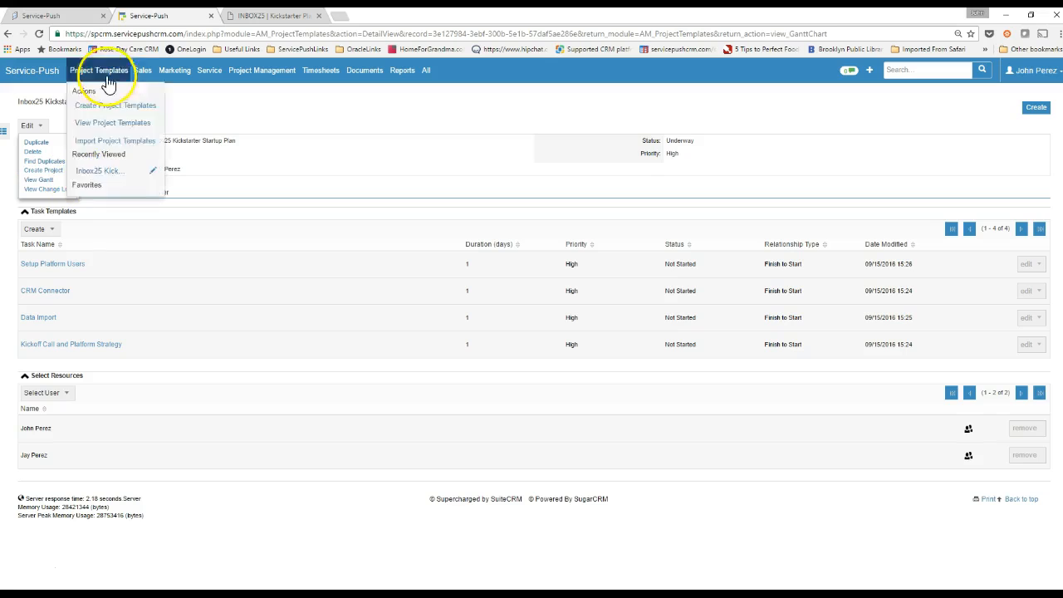
pyautogui.click(45, 170)
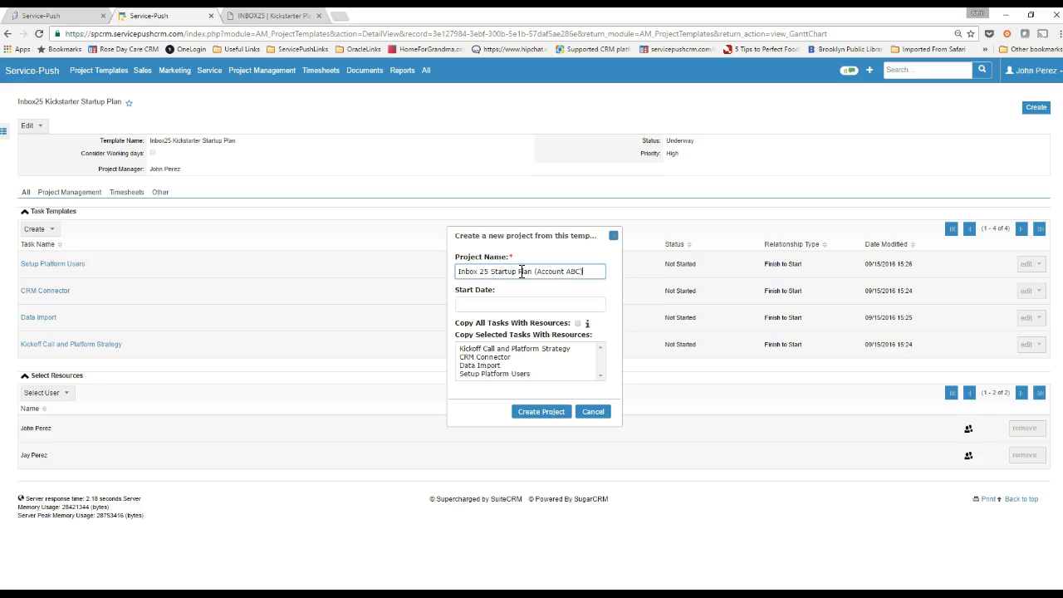
pyautogui.click(519, 304)
pyautogui.click(438, 401)
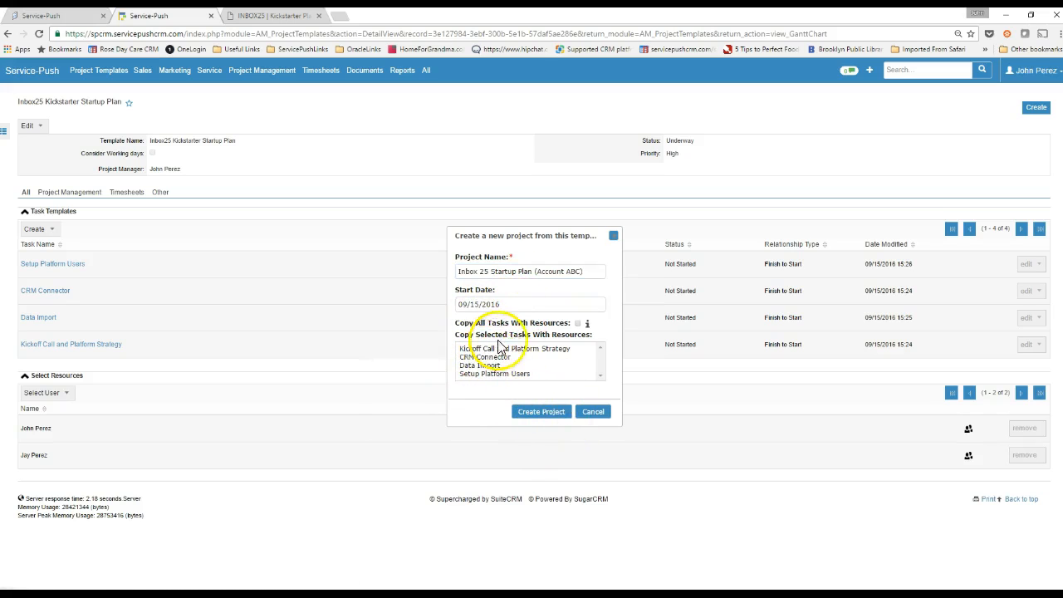
# Select the CRM Connector task for copying with its resources into the new project
pyautogui.click(487, 350)
pyautogui.click(489, 365)
pyautogui.click(490, 373)
pyautogui.click(490, 357)
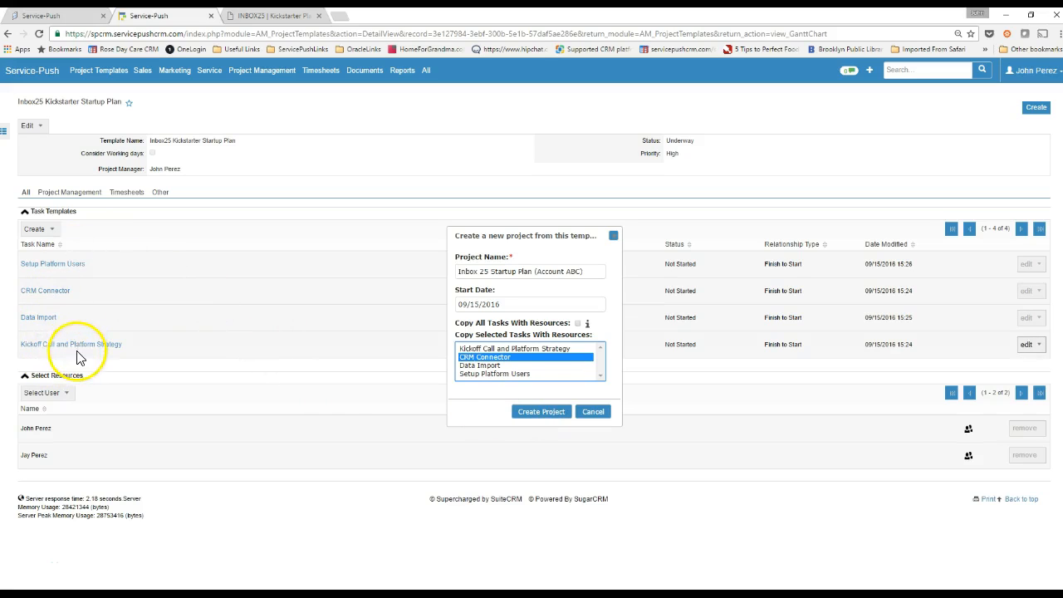
# Open the existing Inbox25 Kickstarter Startup Plan project and review its project tasks and assigned resources
pyautogui.click(73, 20)
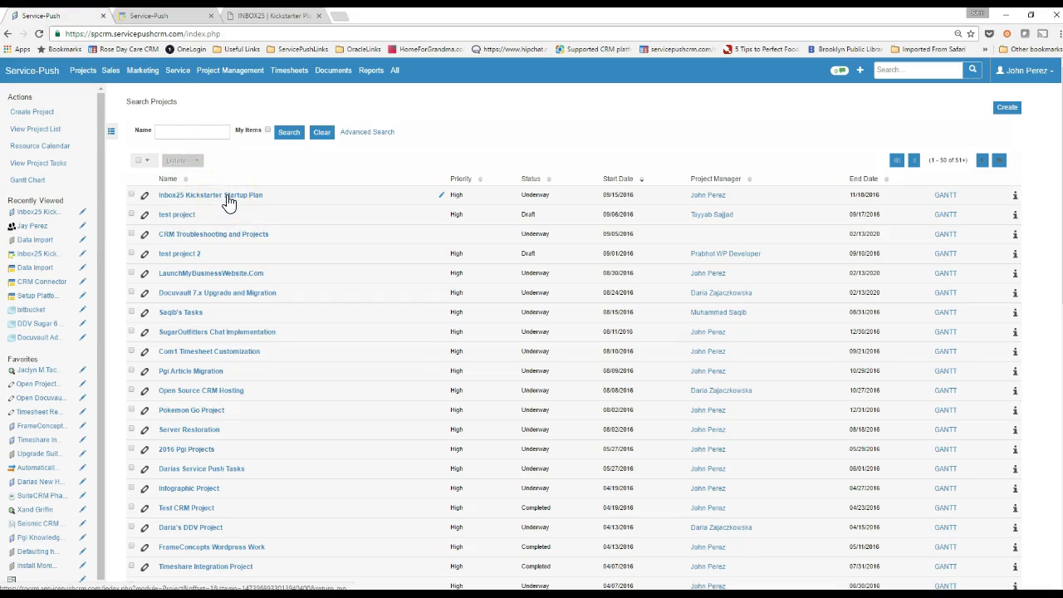
pyautogui.click(308, 205)
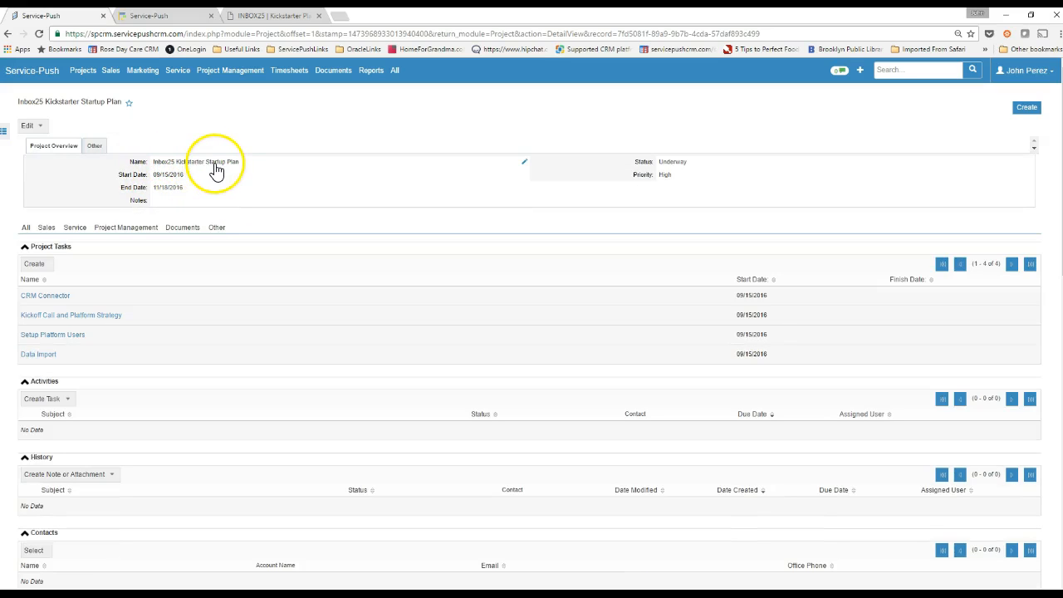
pyautogui.scroll(-3, 79, 301)
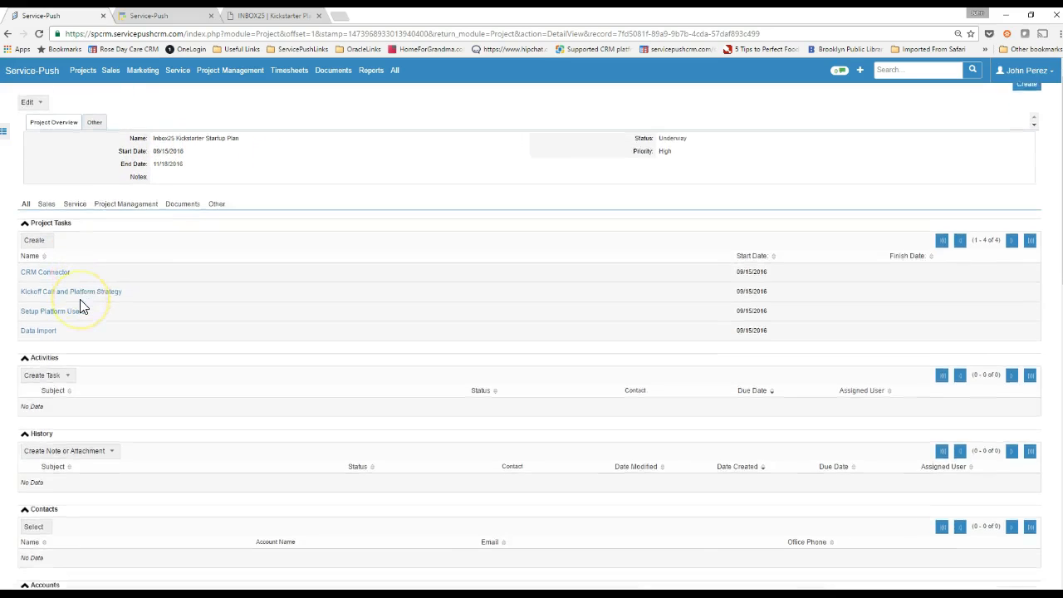
pyautogui.scroll(-8, 82, 306)
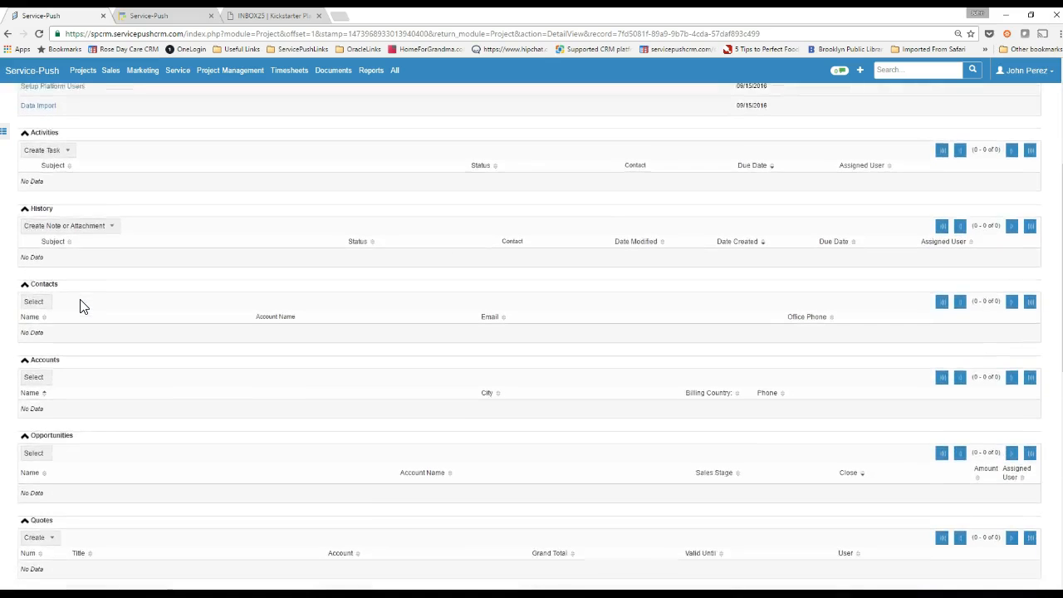
pyautogui.scroll(-6, 81, 307)
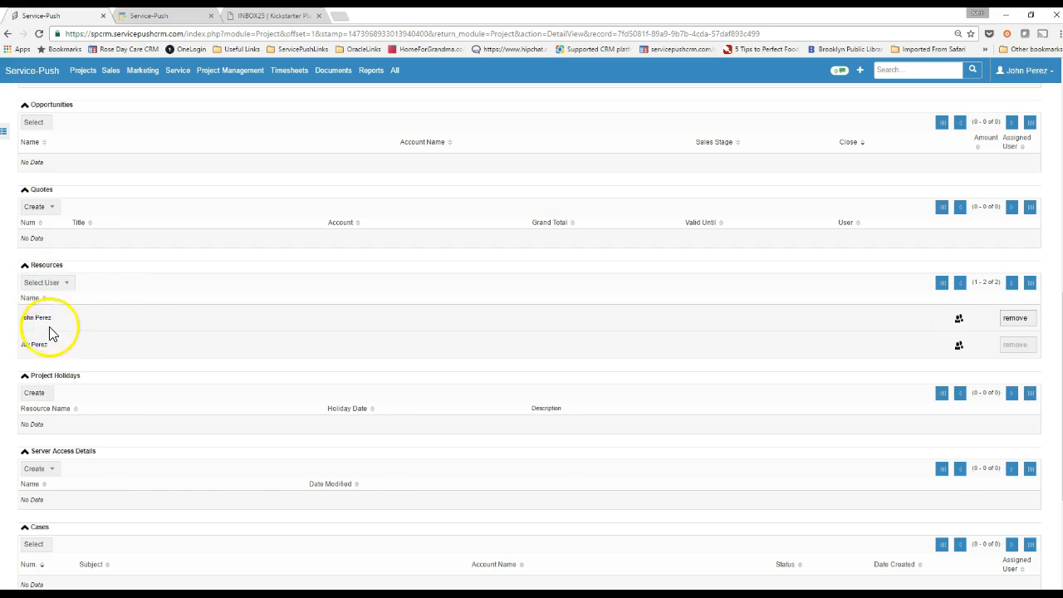
pyautogui.moveTo(27, 318); pyautogui.dragTo(26, 340)
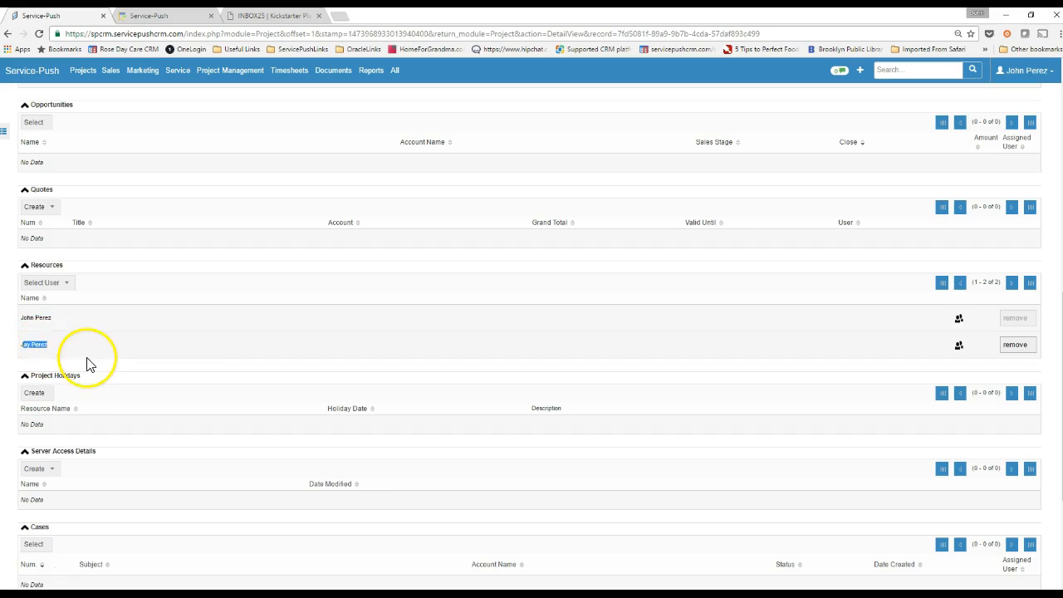
pyautogui.click(50, 354)
pyautogui.moveTo(49, 354)
pyautogui.mouseDown()
pyautogui.moveTo(8, 349)
pyautogui.moveTo(59, 346)
pyautogui.mouseUp()
pyautogui.click(46, 350)
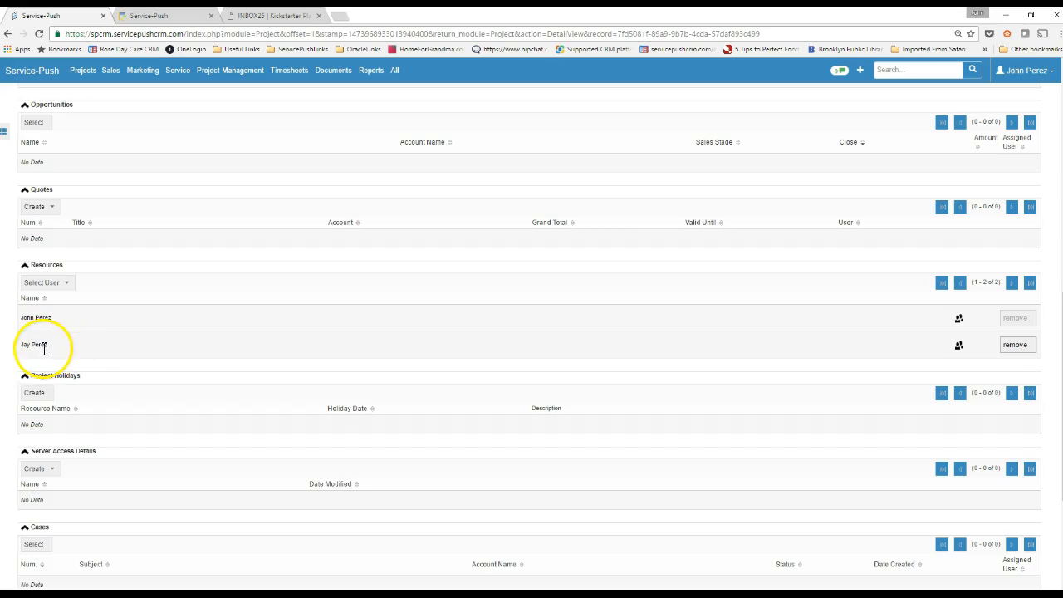
pyautogui.click(54, 348)
# Open the project's Kickoff Call and Platform Strategy task and end its time tracking
pyautogui.scroll(7, 83, 349)
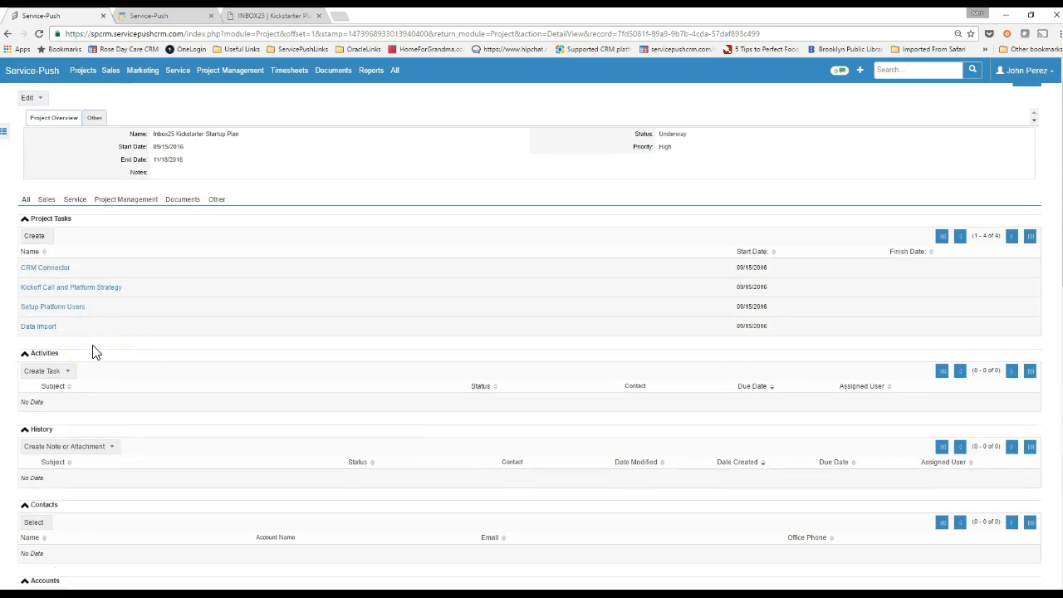
pyautogui.click(66, 291)
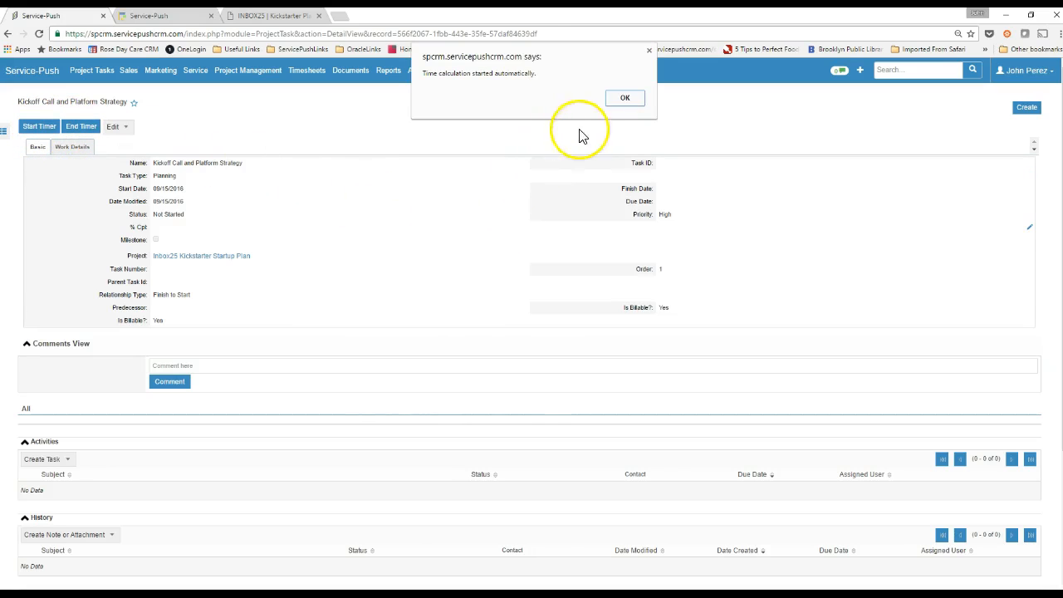
pyautogui.click(624, 100)
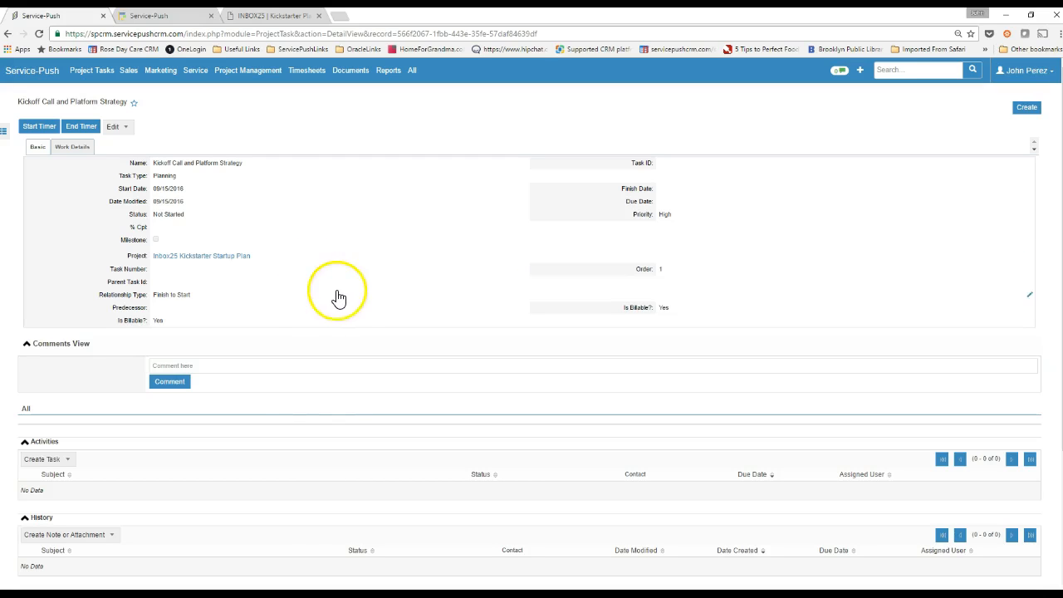
pyautogui.click(83, 131)
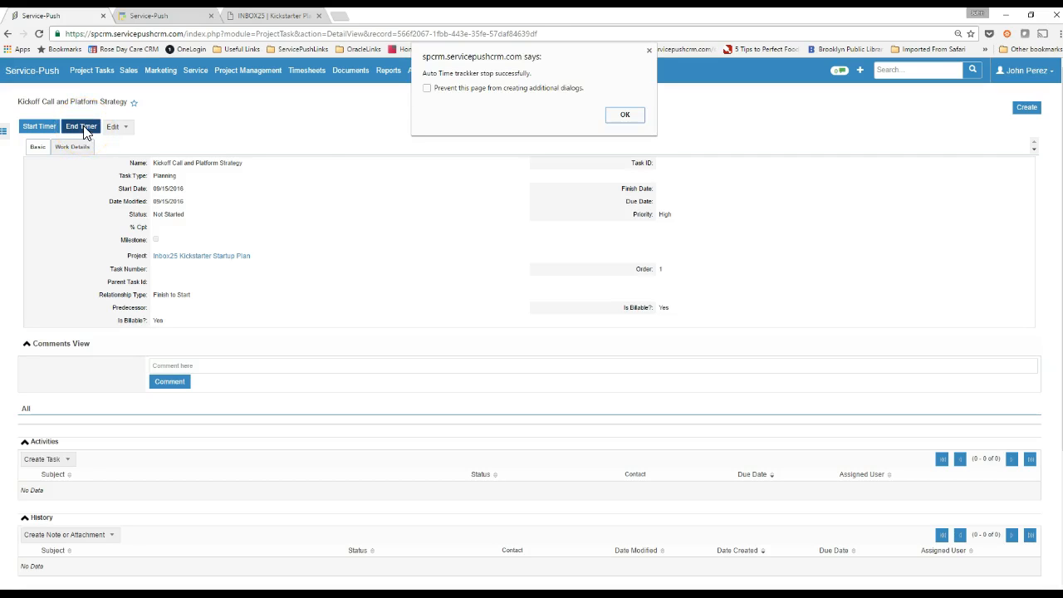
pyautogui.click(625, 118)
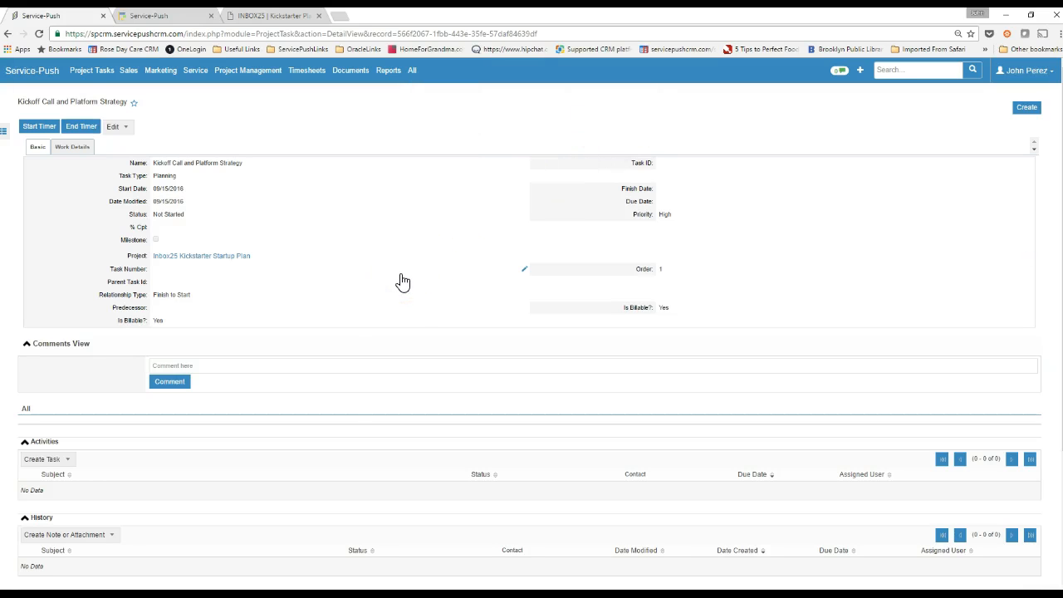
# Review the task's work details, including its assignee, and return to its basic information
pyautogui.click(73, 149)
pyautogui.click(41, 148)
pyautogui.click(73, 149)
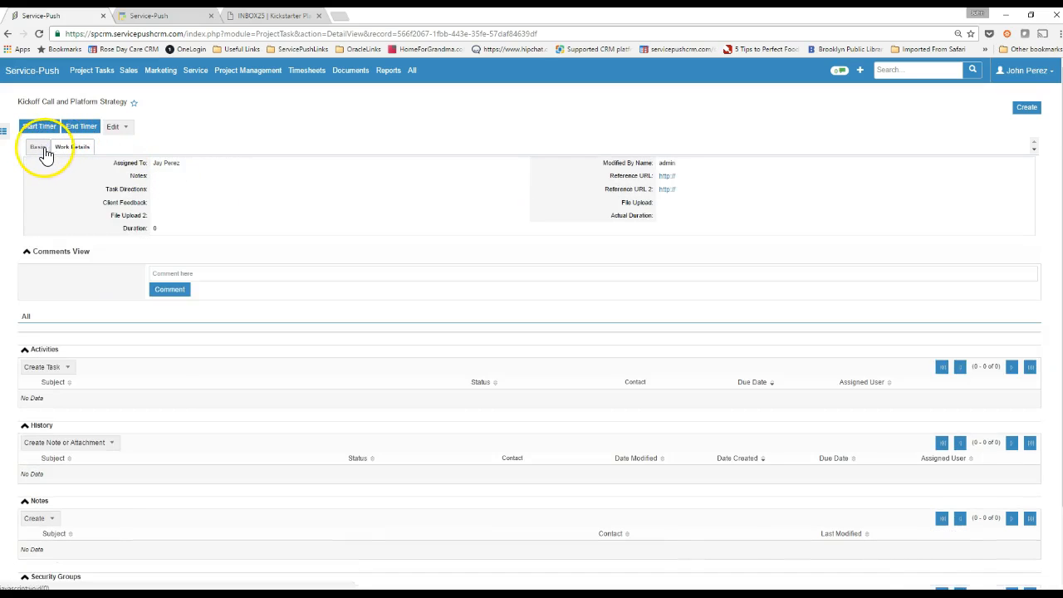
pyautogui.click(42, 150)
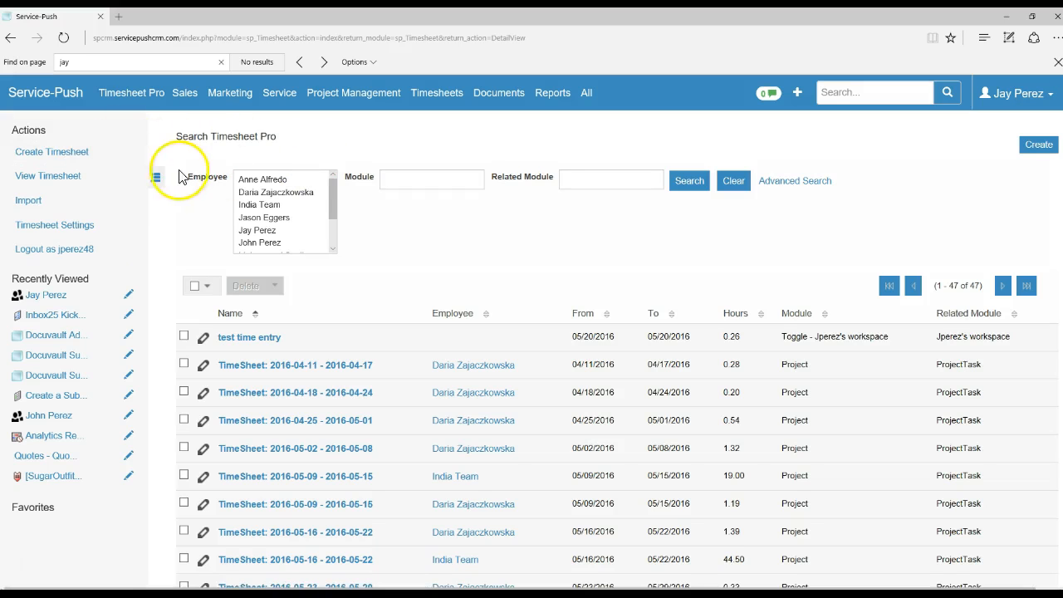
# Check the list of projects available to the assigned team member
pyautogui.click(155, 181)
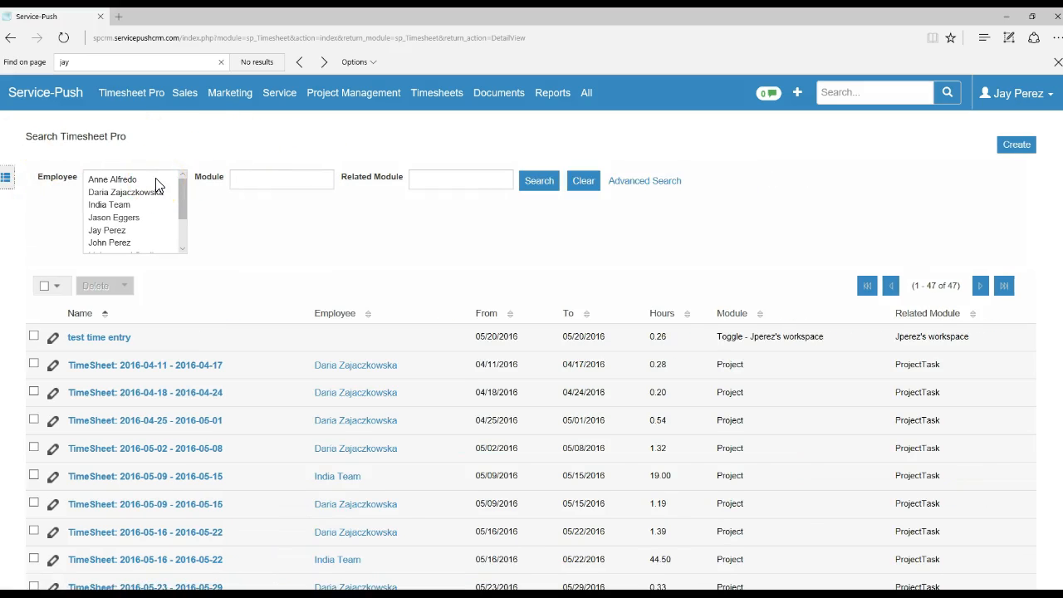
pyautogui.click(158, 103)
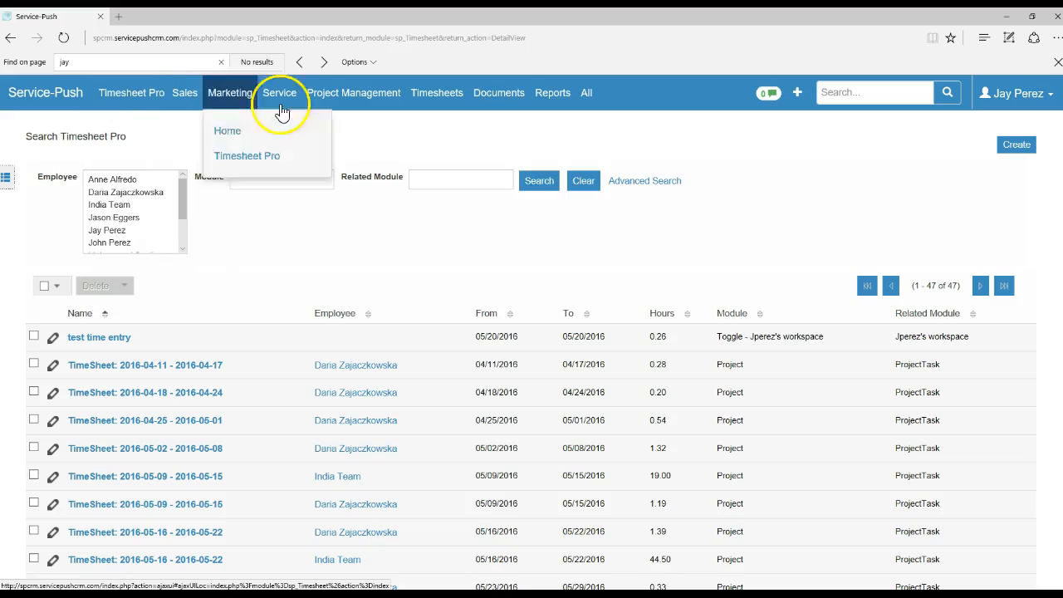
pyautogui.moveTo(1014, 101)
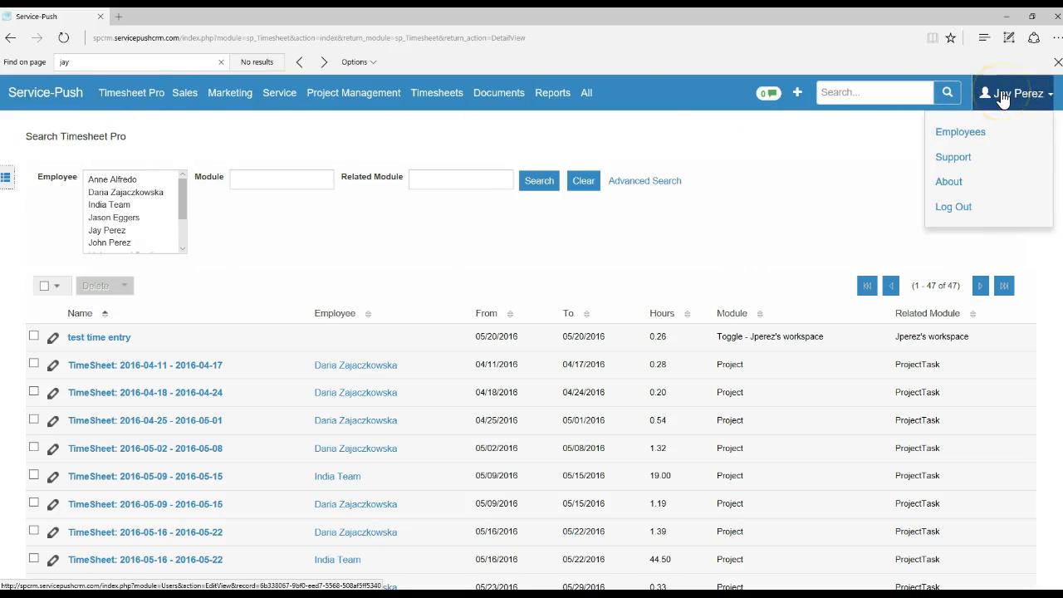
pyautogui.moveTo(351, 113)
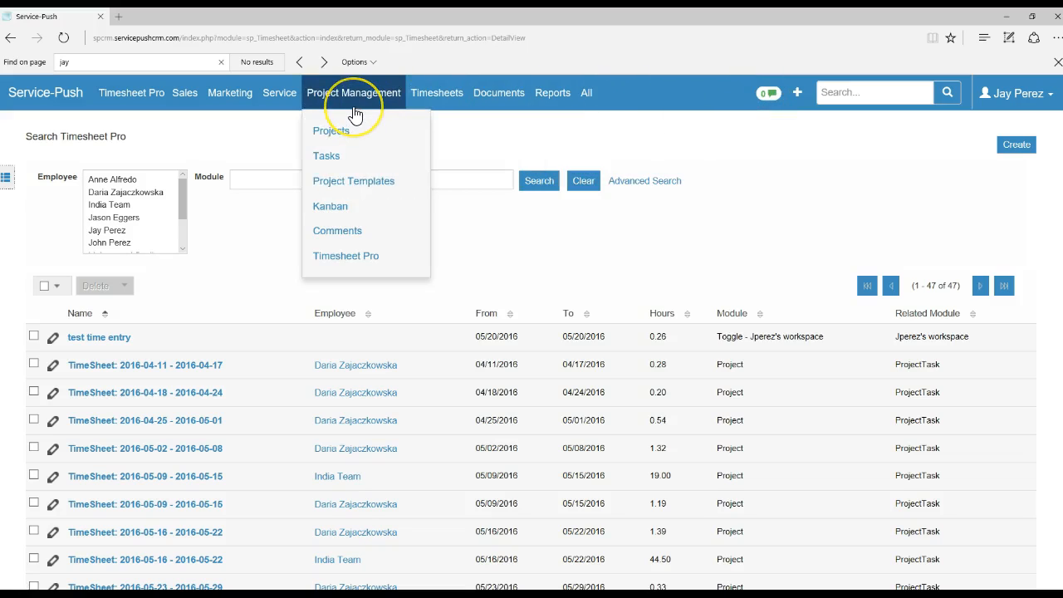
pyautogui.click(344, 135)
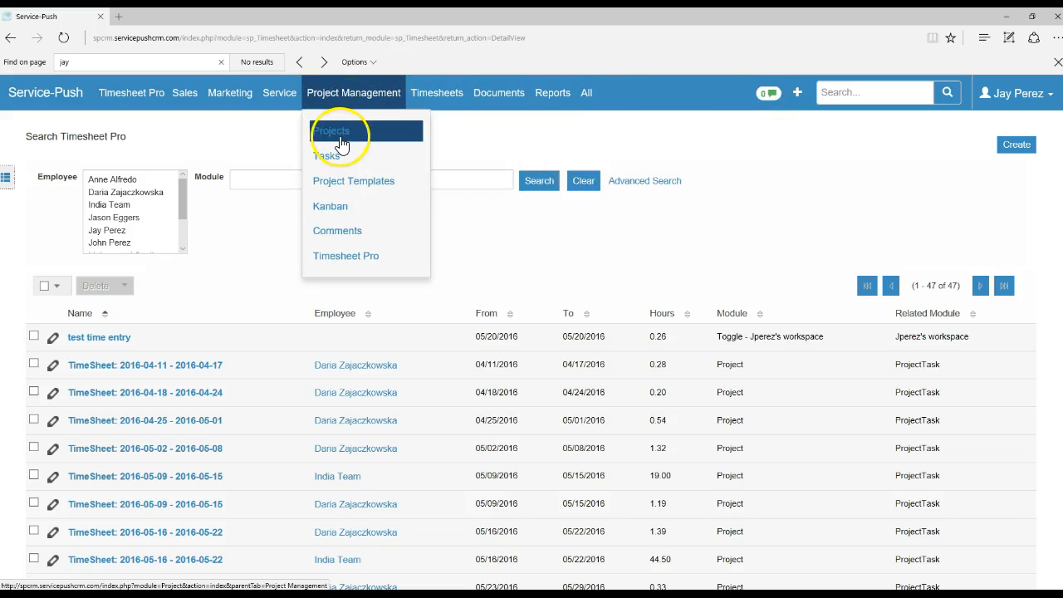
# Create a new timesheet in Timesheet Pro for the assigned team member
pyautogui.moveTo(434, 95)
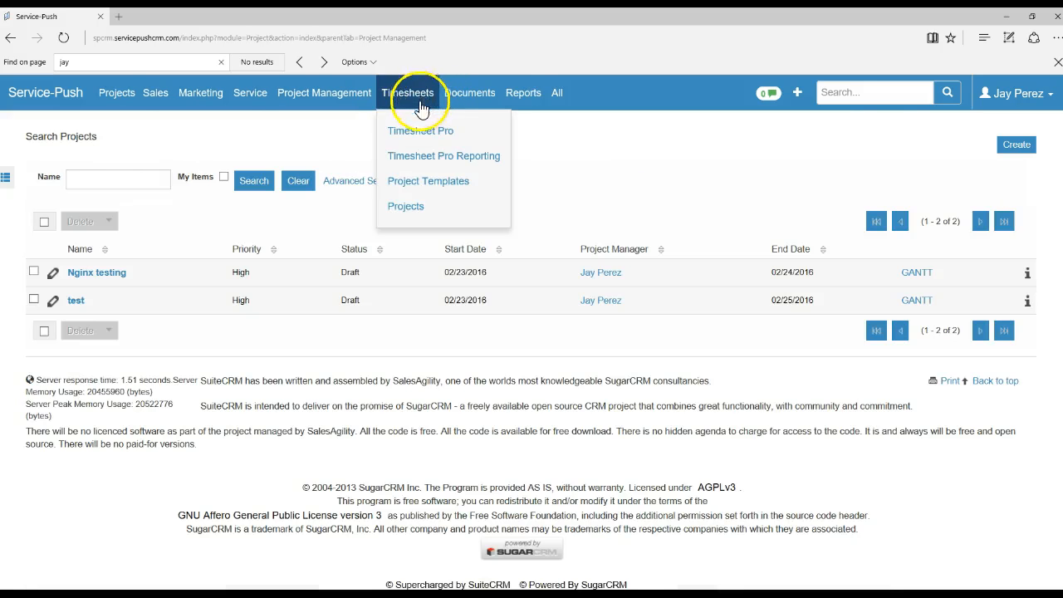
pyautogui.click(419, 140)
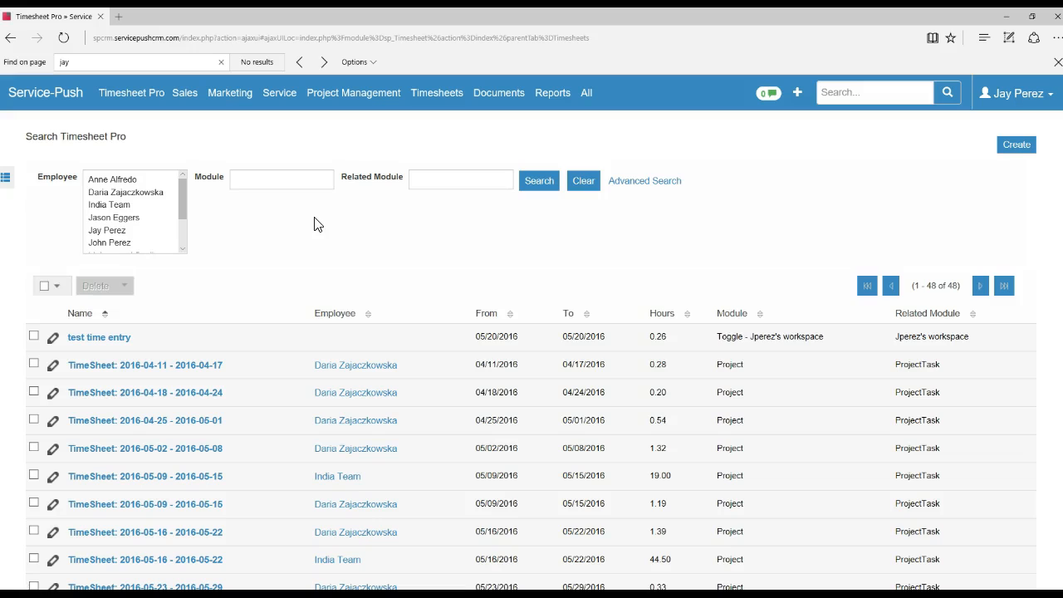
pyautogui.click(126, 220)
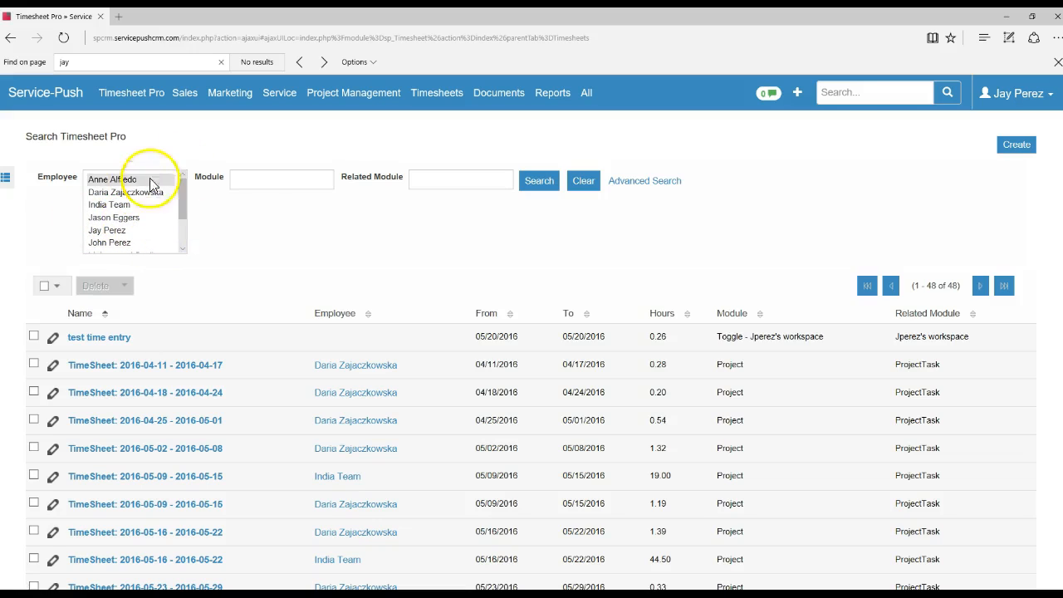
pyautogui.click(10, 188)
pyautogui.click(66, 151)
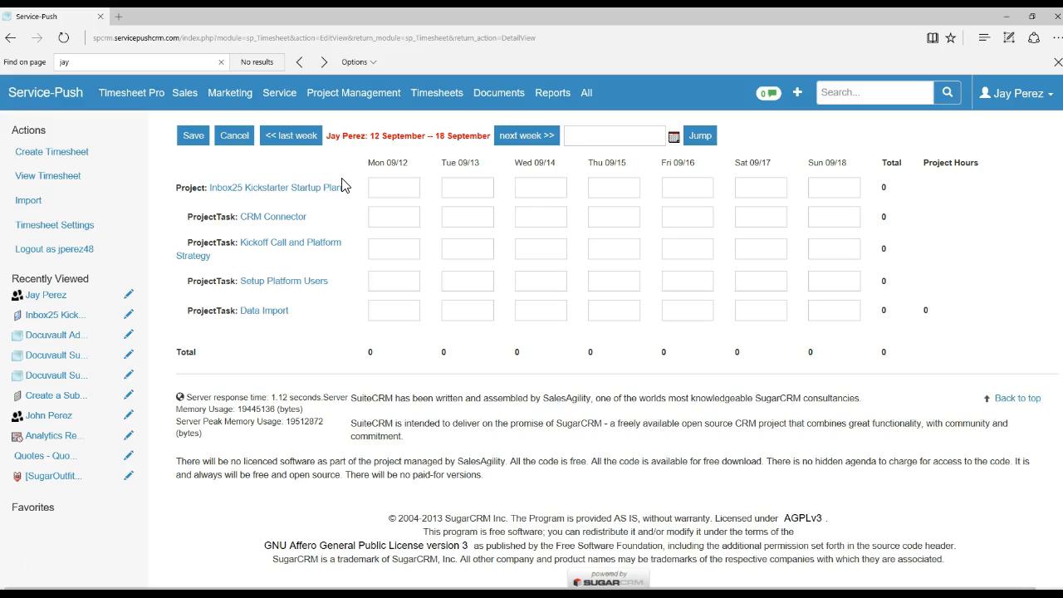
# Enter 1 hour for CRM Connector on Mon 09/12, 3 for Setup Platform Users on Wed 09/14 and 3 for Data Import on Fri 09/16, and save the timesheet
pyautogui.click(398, 251)
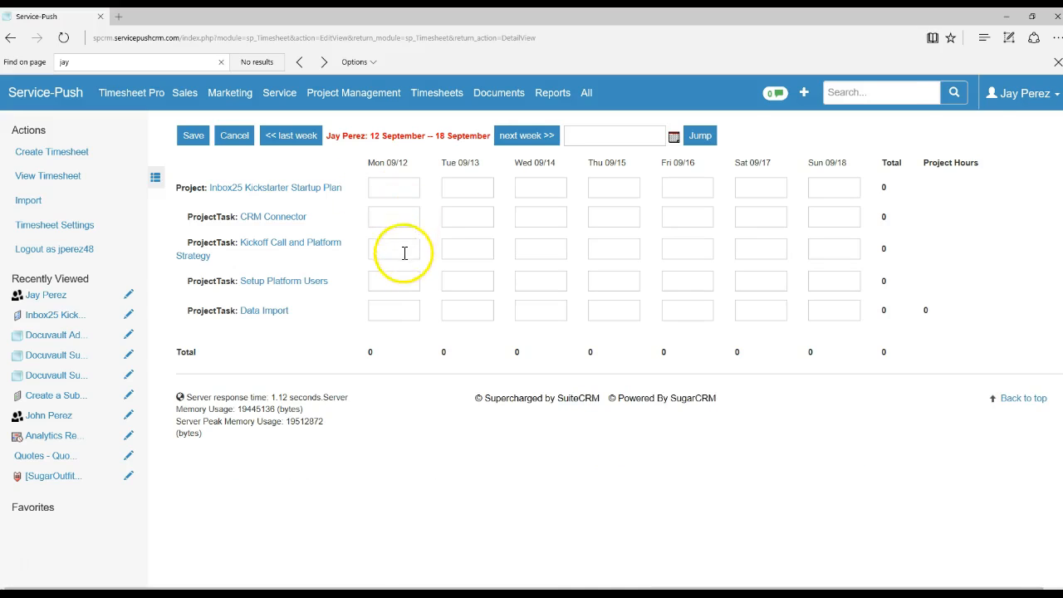
pyautogui.click(407, 188)
pyautogui.click(394, 223)
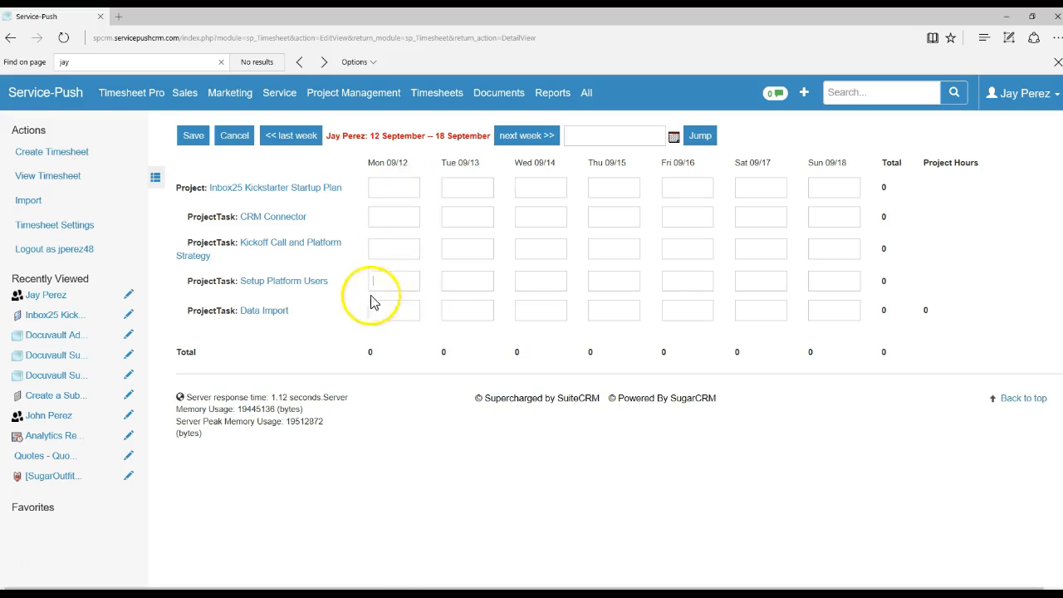
pyautogui.click(395, 255)
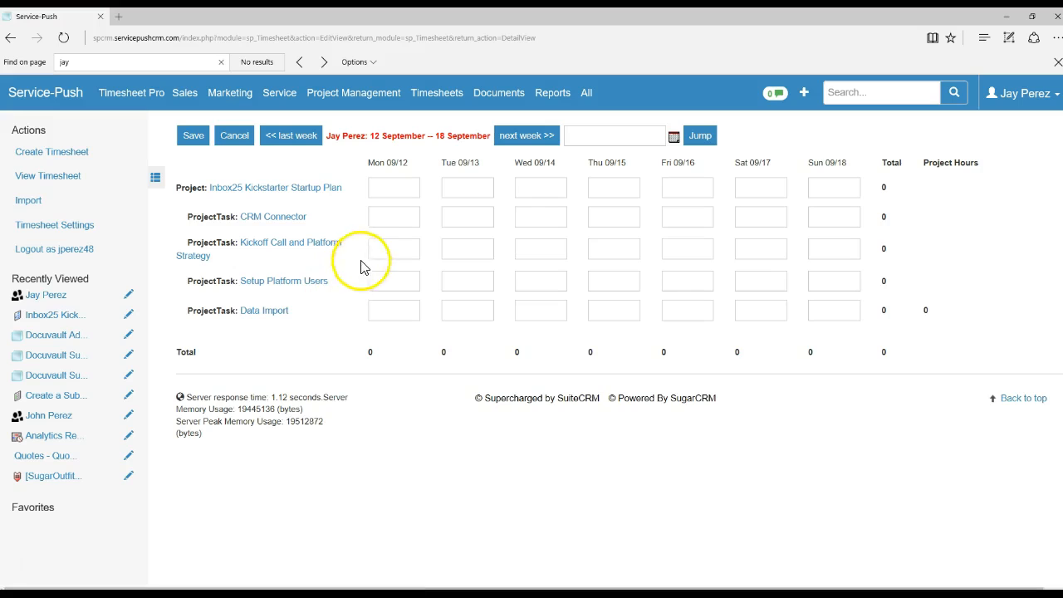
pyautogui.click(400, 212)
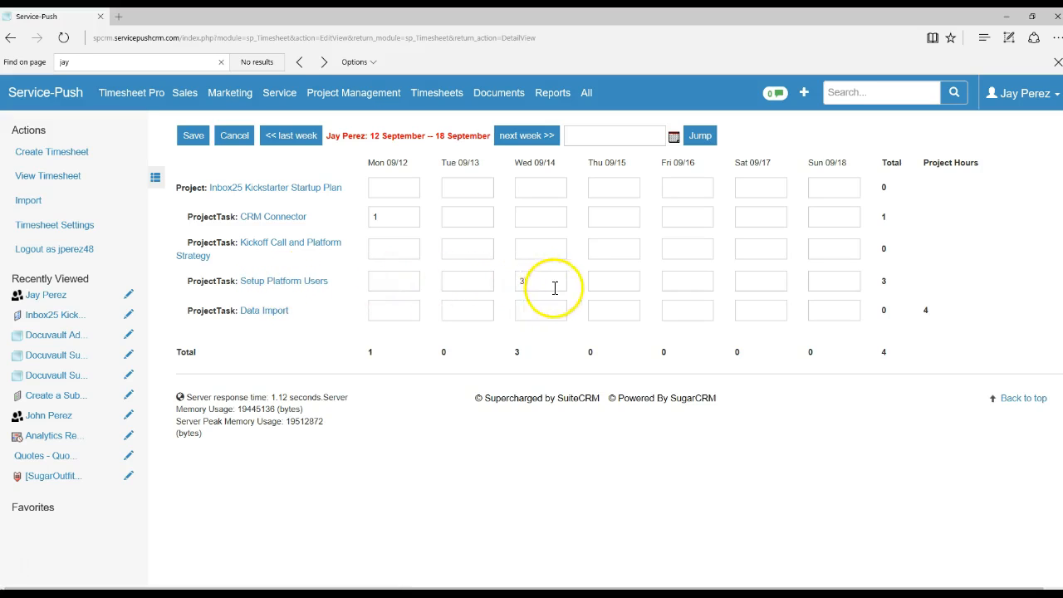
pyautogui.click(752, 311)
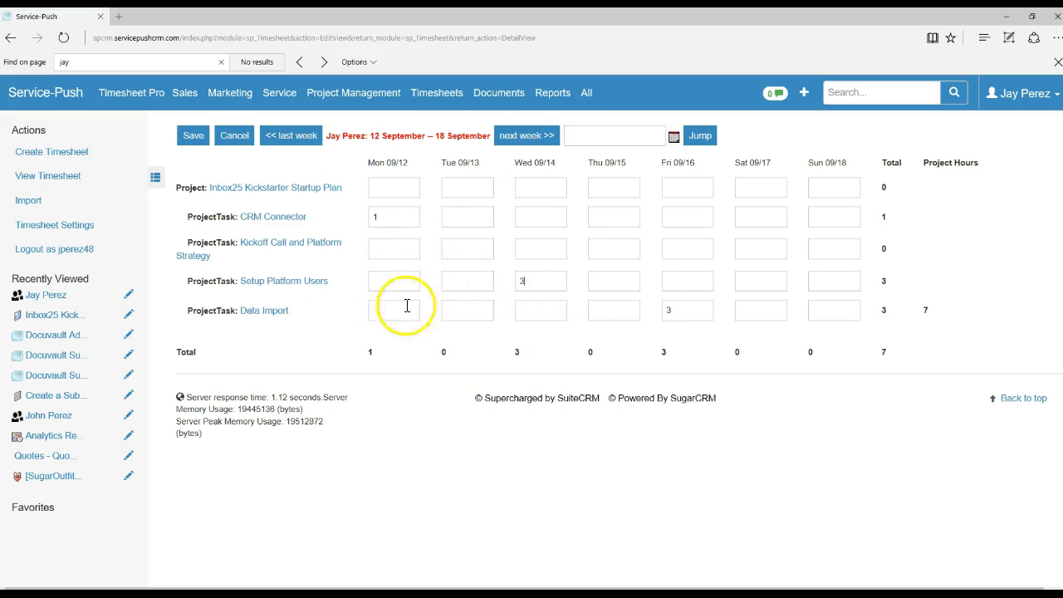
pyautogui.click(195, 137)
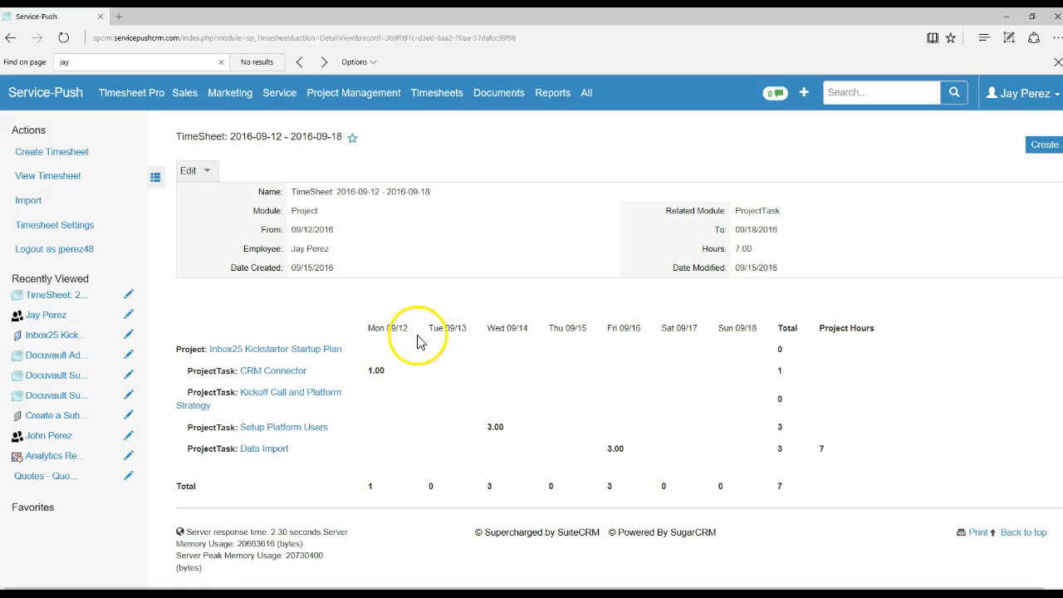
# View the list of saved timesheets and open Timesheet Pro Reporting
pyautogui.click(50, 176)
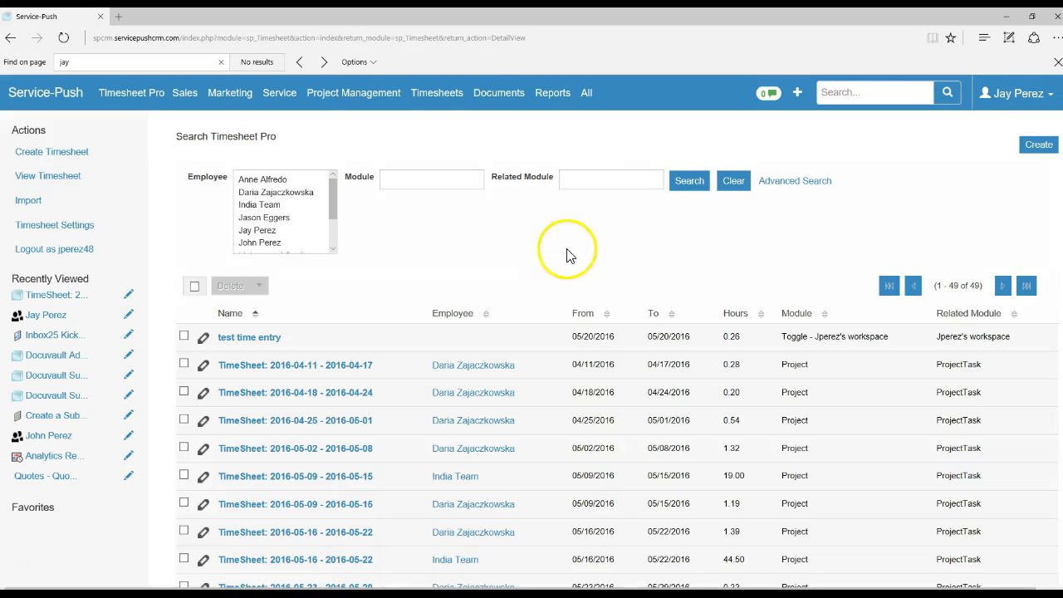
pyautogui.moveTo(435, 108)
pyautogui.moveTo(383, 104)
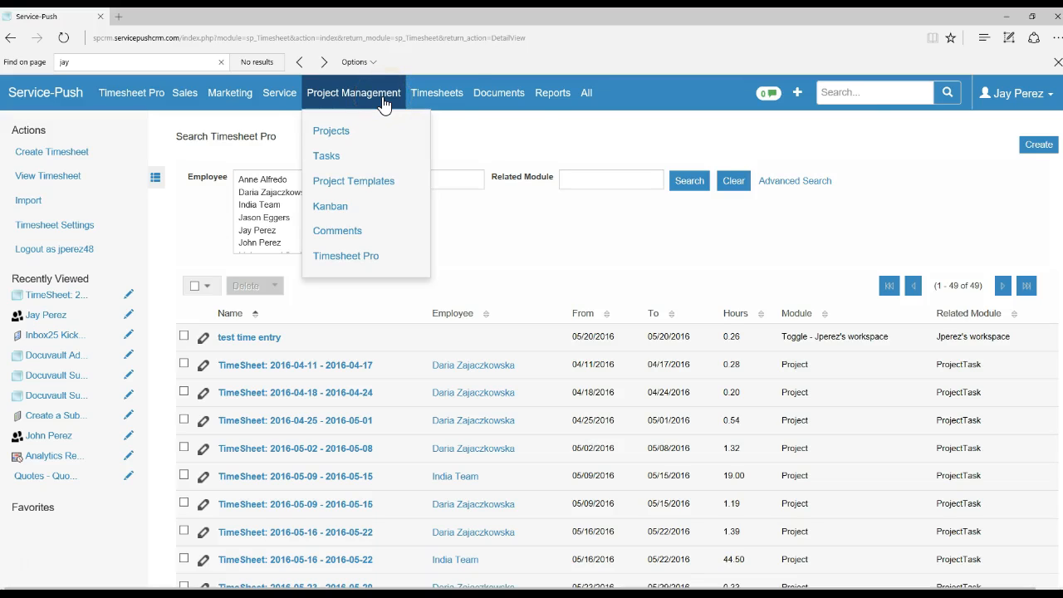
pyautogui.click(465, 154)
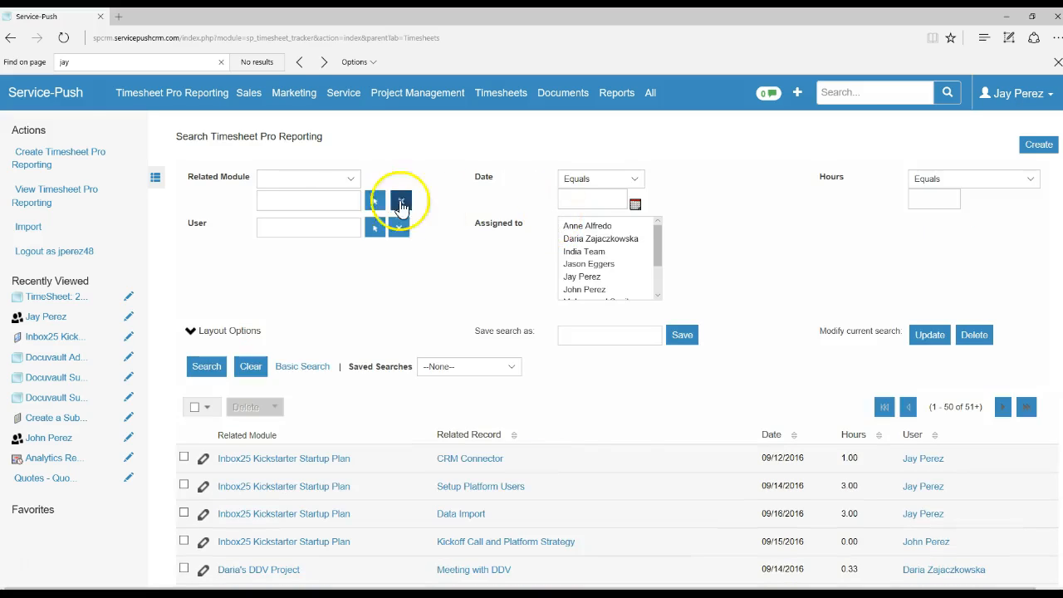
# Examine the related record, date and user filters available for searching the logged time entries
pyautogui.click(340, 204)
pyautogui.click(334, 228)
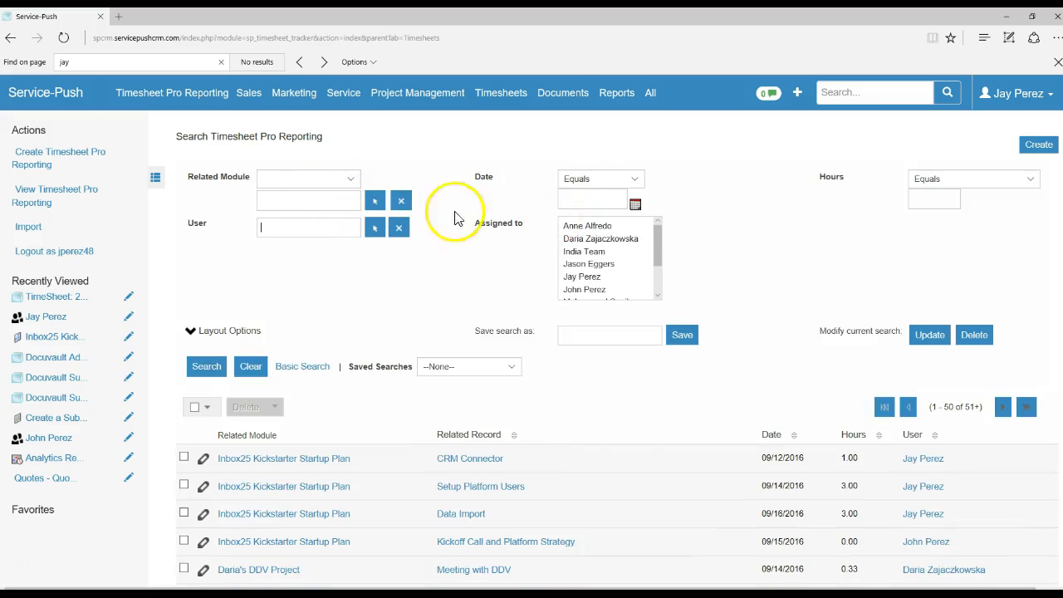
pyautogui.click(635, 205)
pyautogui.click(636, 185)
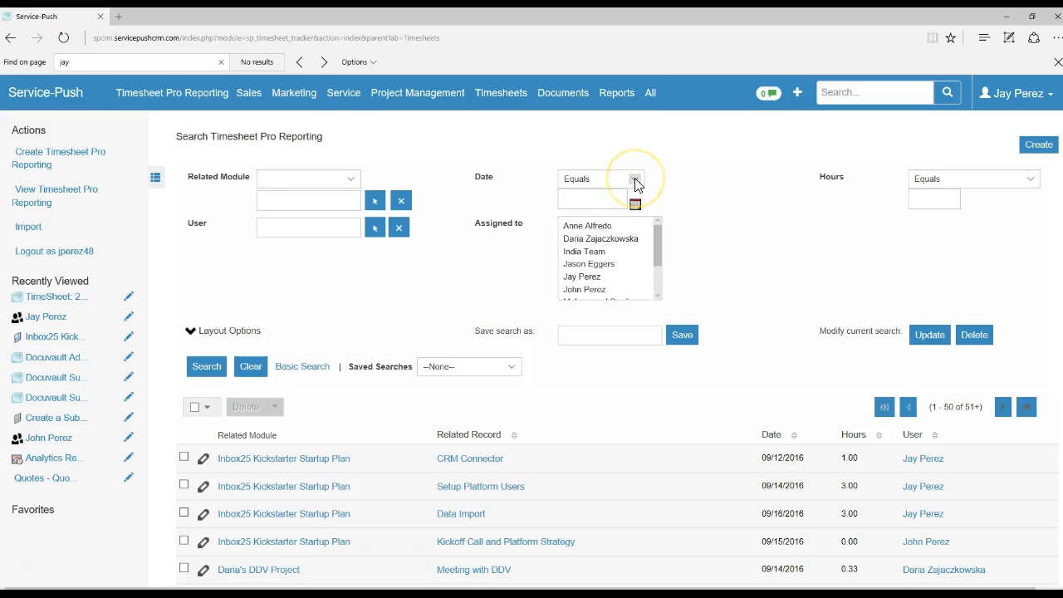
pyautogui.click(320, 232)
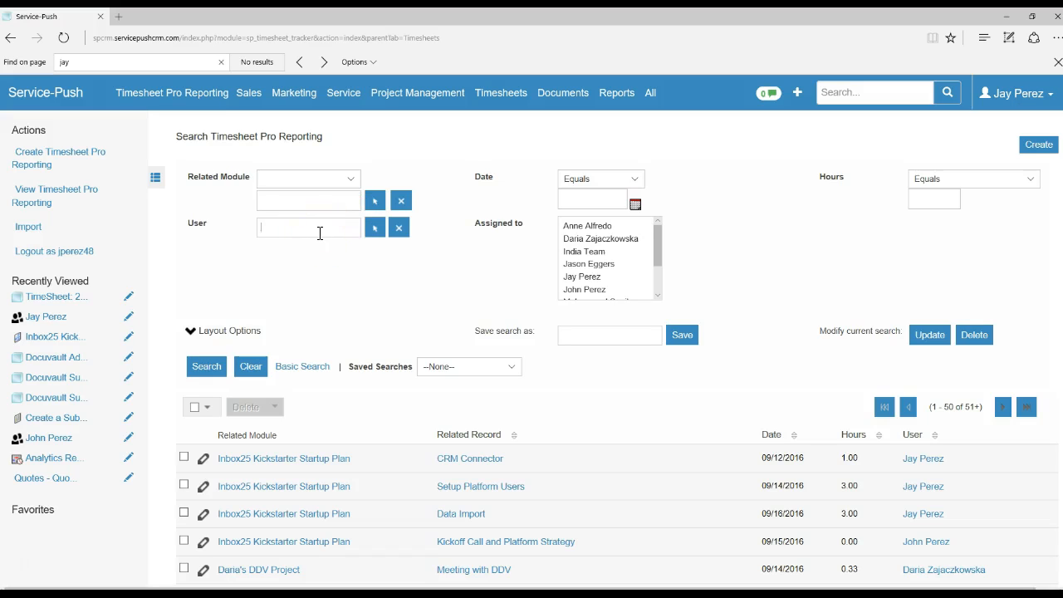